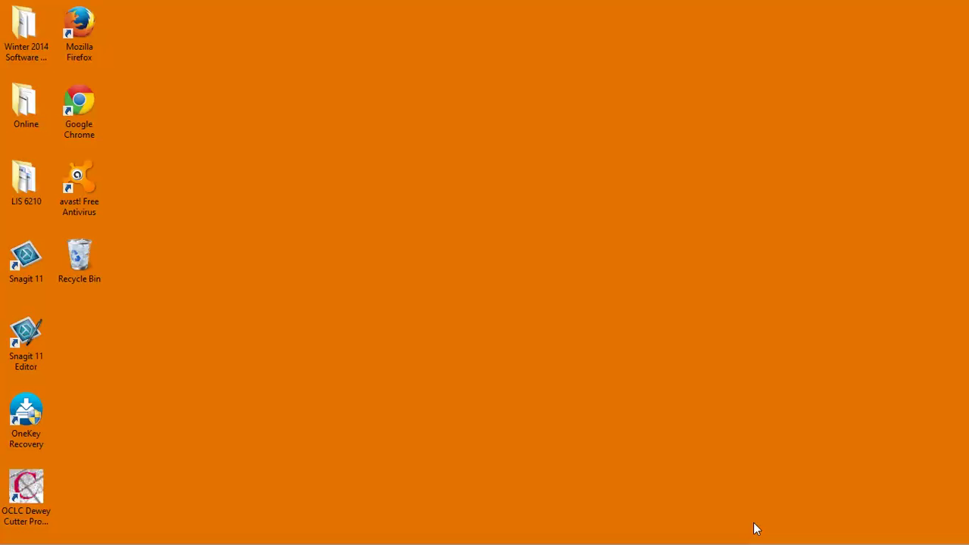
Open the Ease of Access section of the PC settings from the desktop.
{"action": "key", "text": "super+c"}
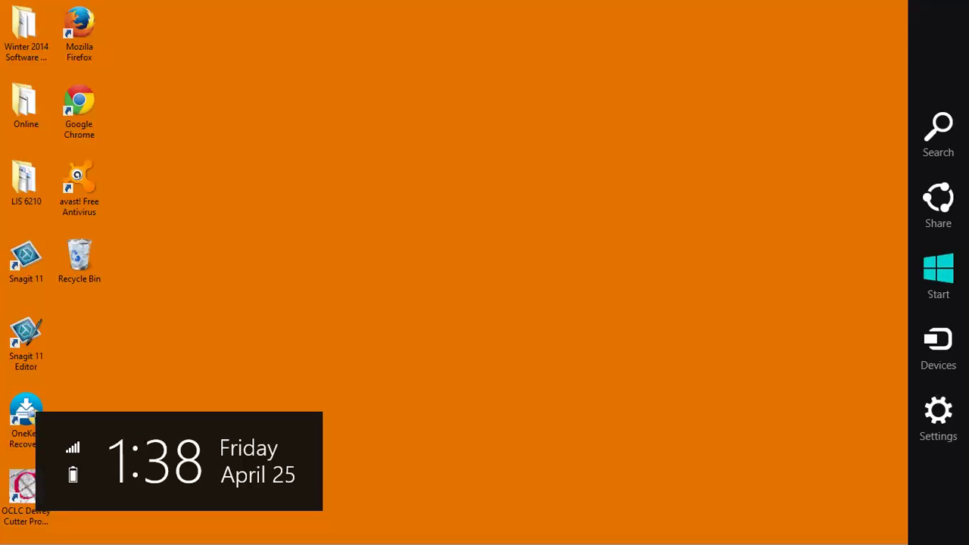
{"action": "left_click", "coordinate": [953, 433]}
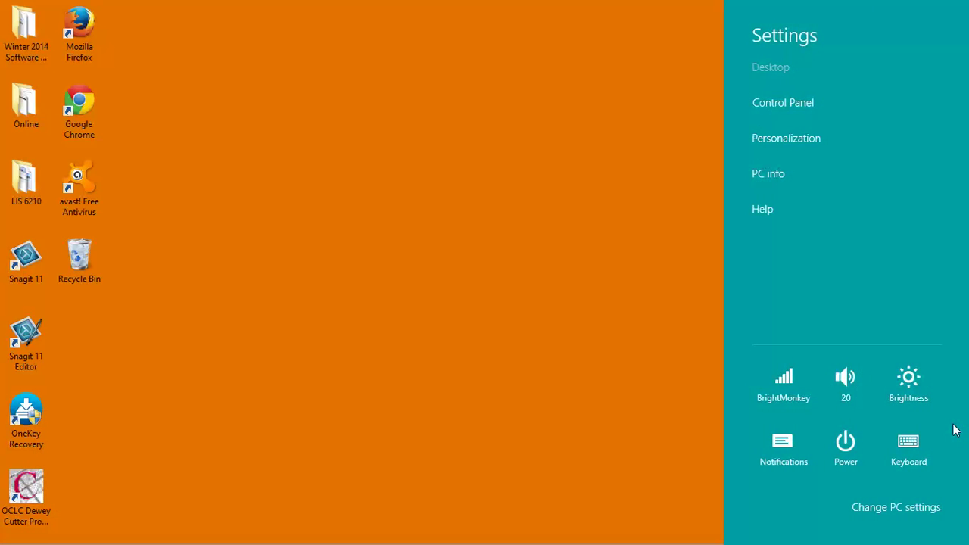
{"action": "left_click", "coordinate": [905, 506]}
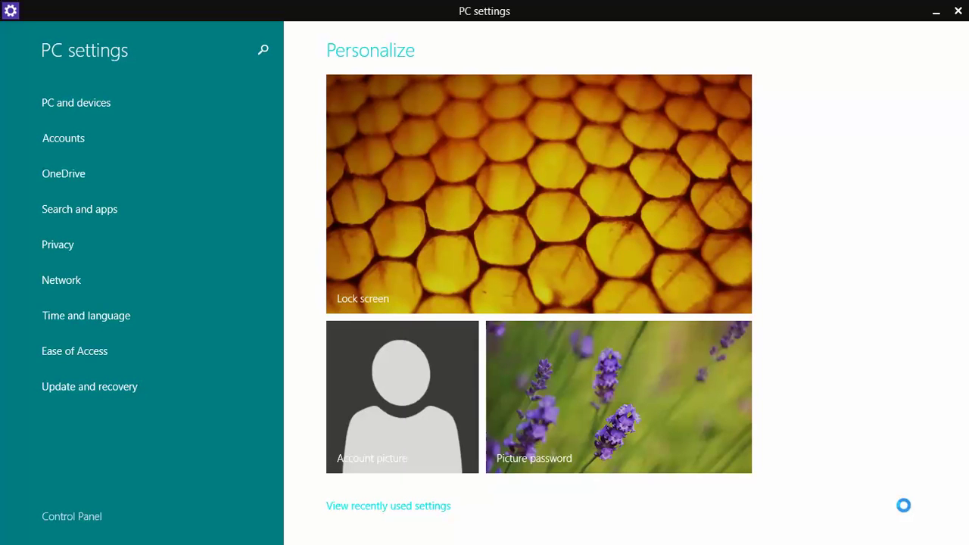
{"action": "left_click", "coordinate": [97, 354]}
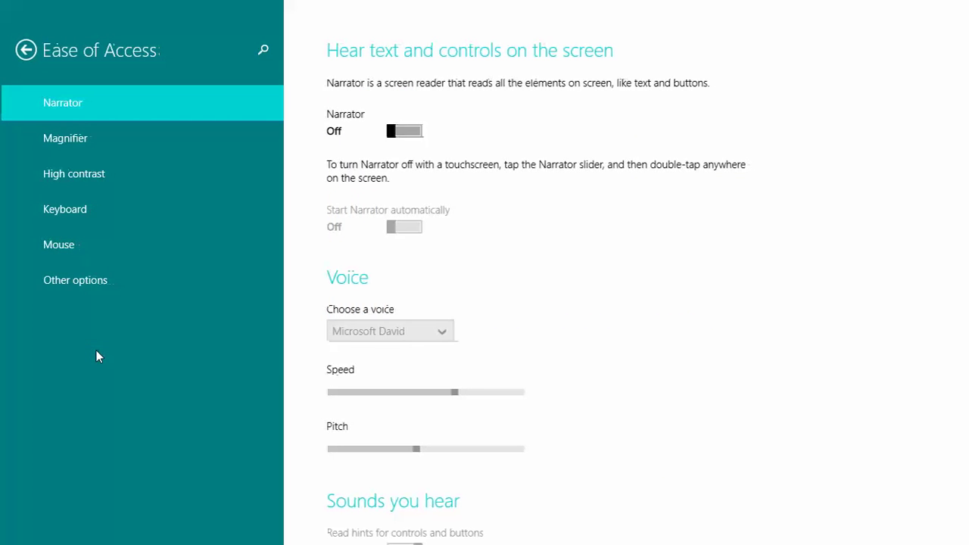
Look through the Magnifier, High contrast, Keyboard, Mouse and Other options pages, and return to the main PC settings page.
{"action": "left_click", "coordinate": [71, 139]}
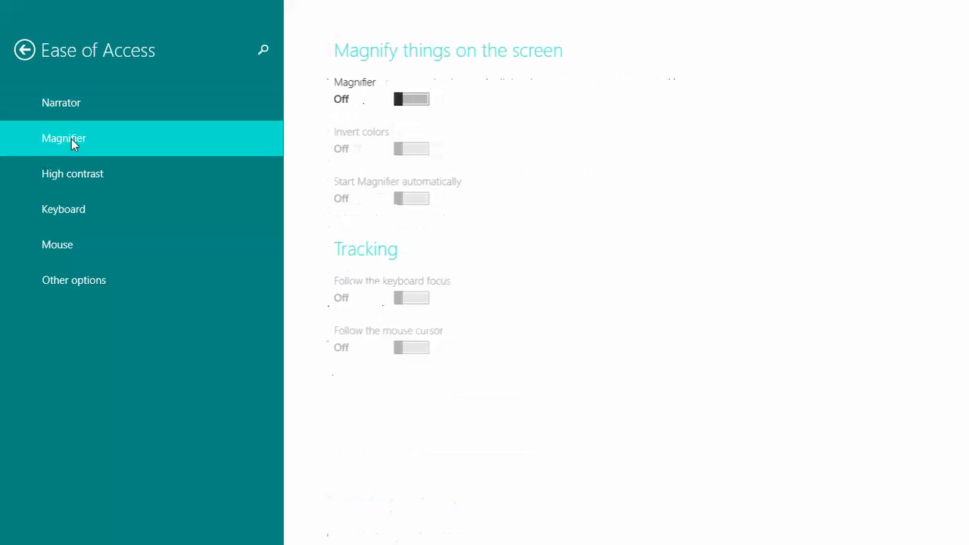
{"action": "left_click", "coordinate": [69, 178]}
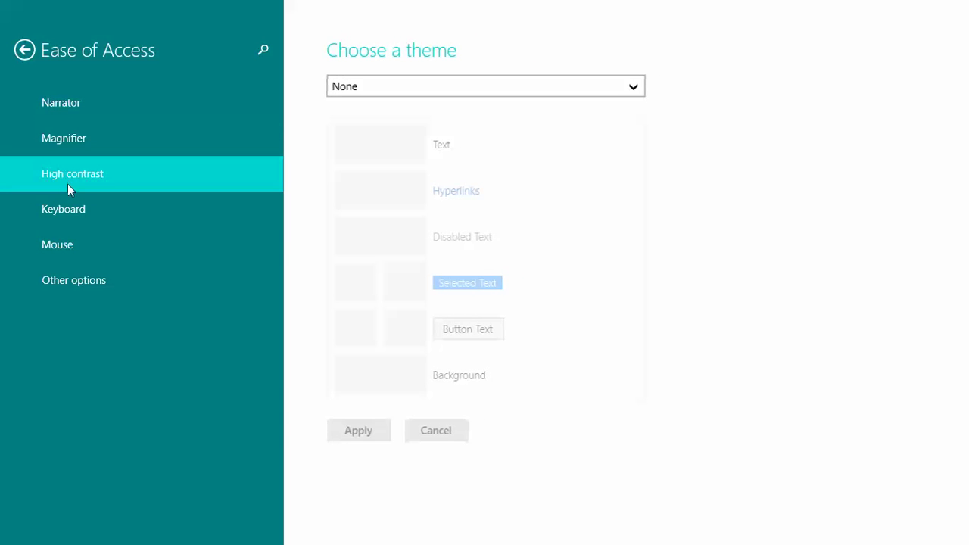
{"action": "left_click", "coordinate": [65, 210]}
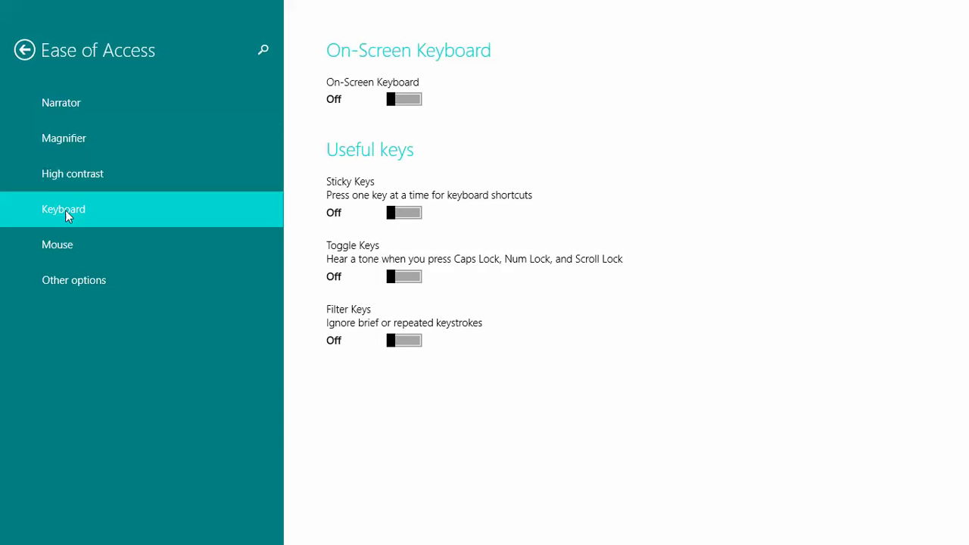
{"action": "left_click", "coordinate": [50, 247]}
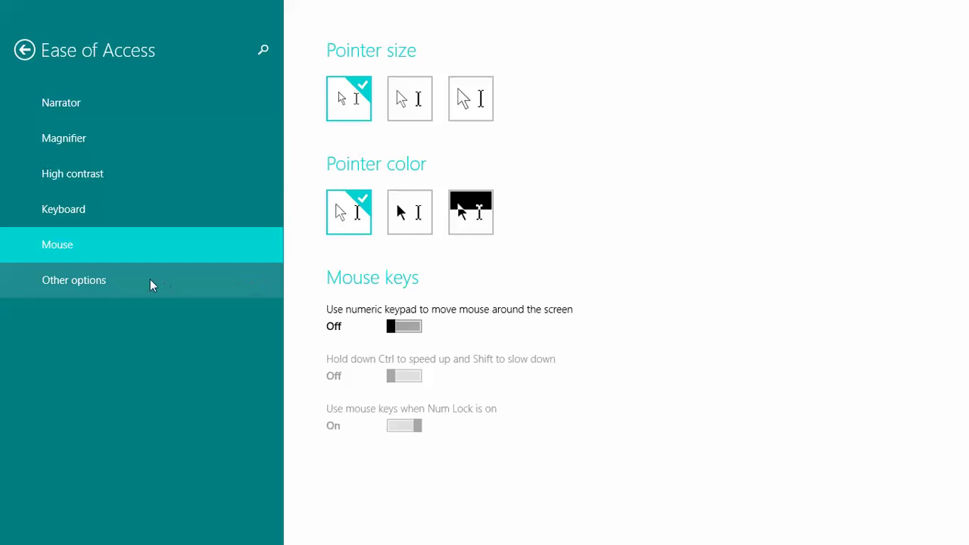
{"action": "left_click", "coordinate": [108, 279]}
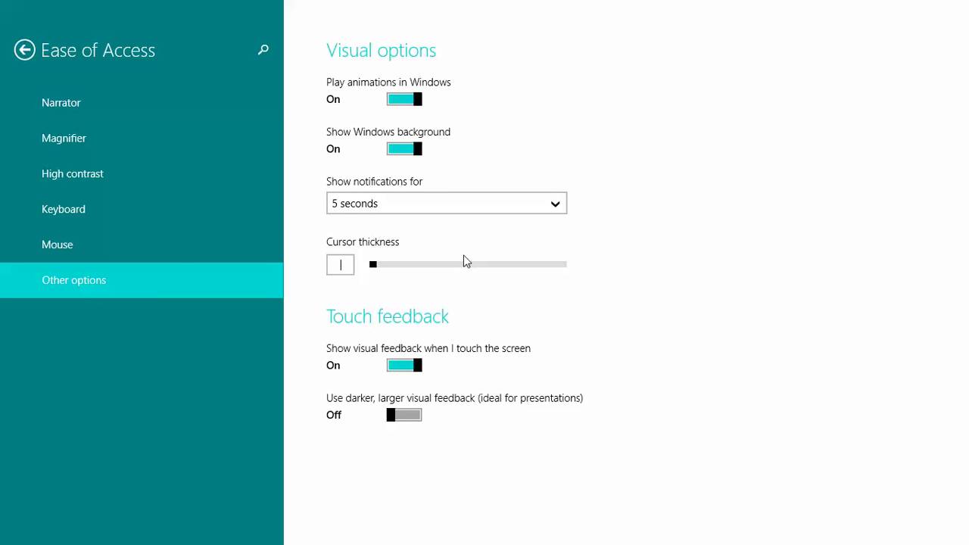
{"action": "left_click", "coordinate": [23, 50]}
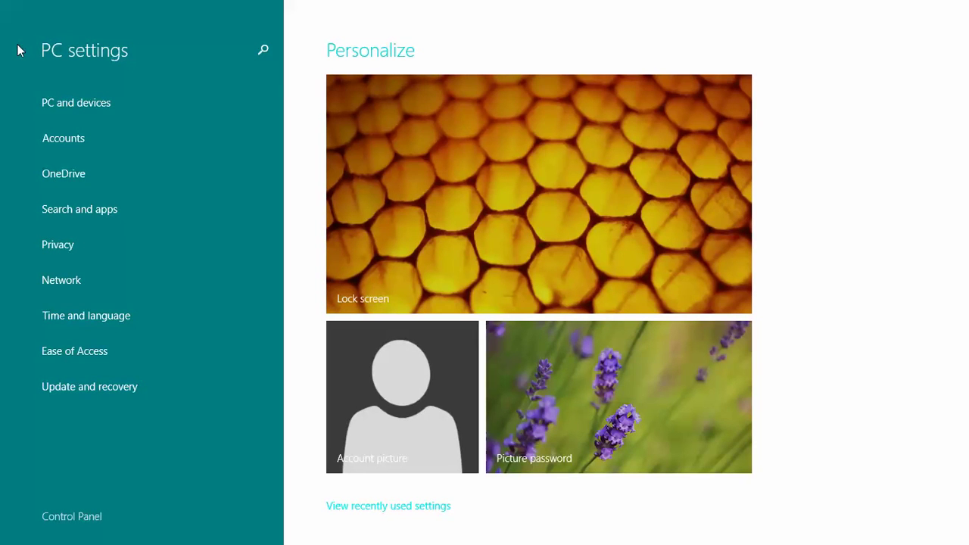
Search the settings for "ease of a", view the Ease of Access Center from the results, and close its window.
{"action": "left_click", "coordinate": [262, 51]}
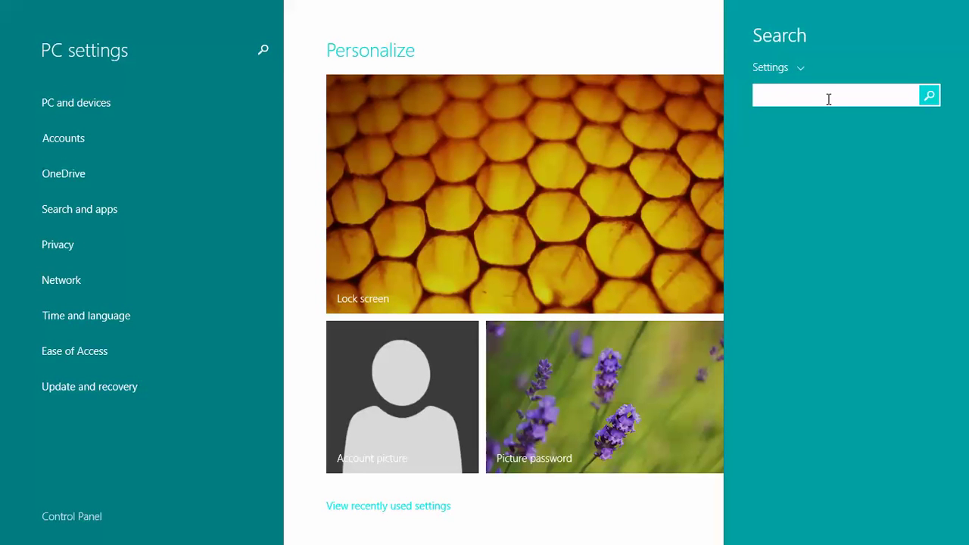
{"action": "type", "text": "ea"}
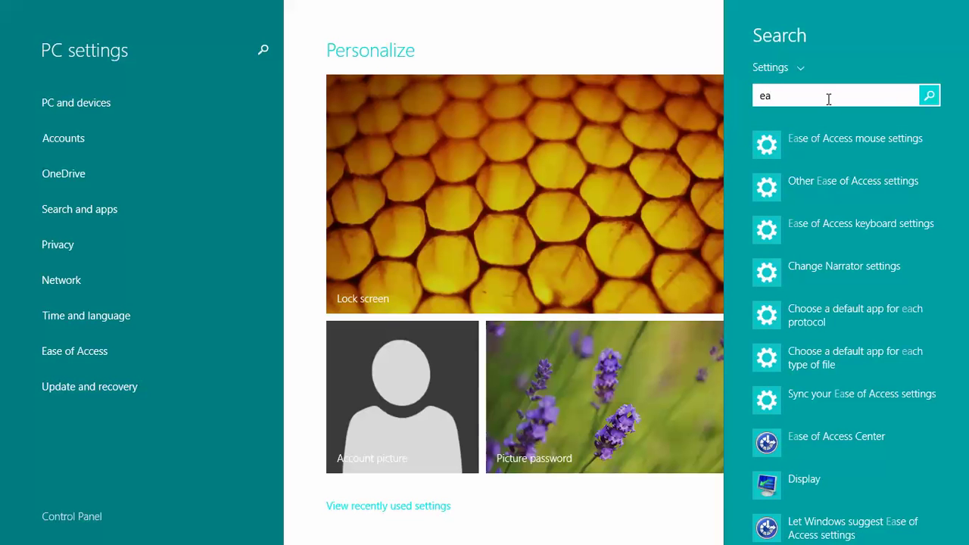
{"action": "type", "text": "se of ace"}
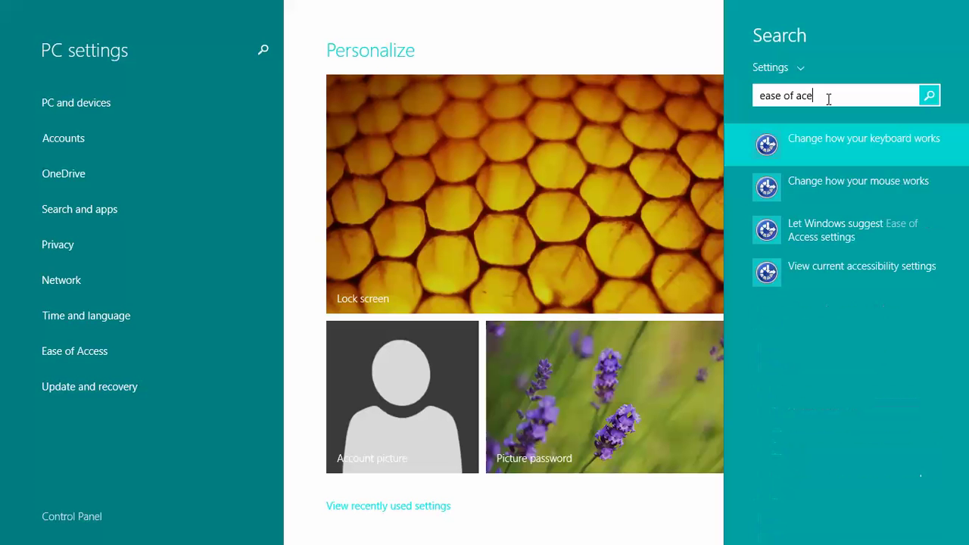
{"action": "key", "text": "BackSpace"}
{"action": "key", "text": "BackSpace"}
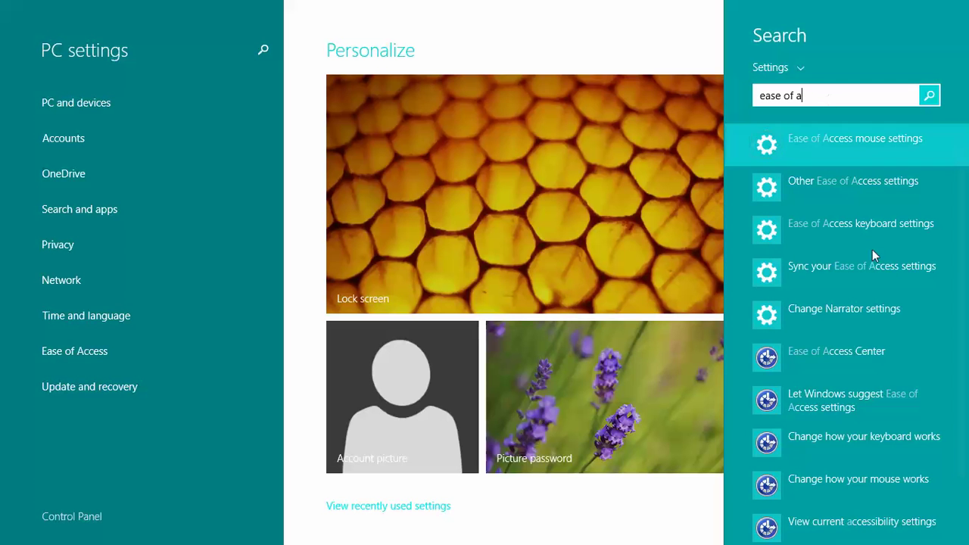
{"action": "left_click", "coordinate": [867, 349]}
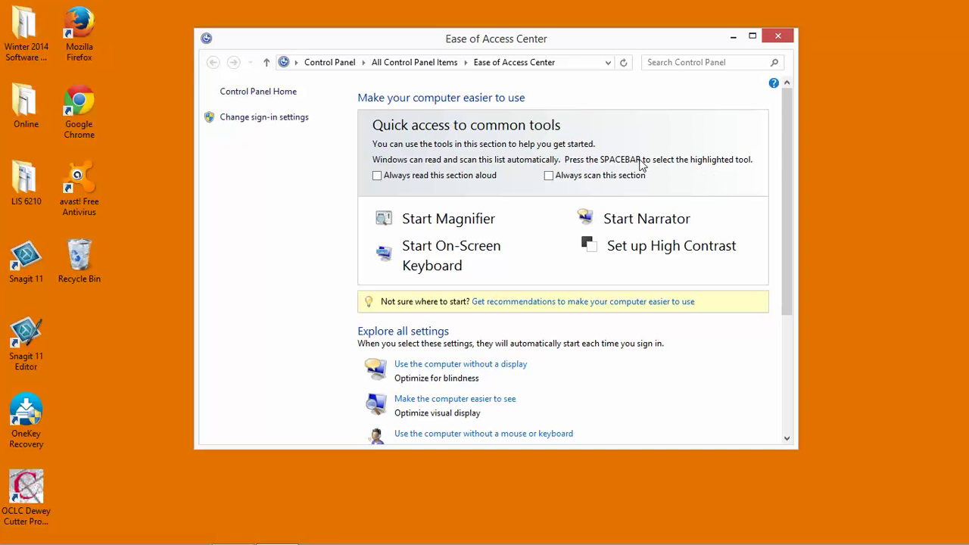
{"action": "left_click", "coordinate": [778, 35]}
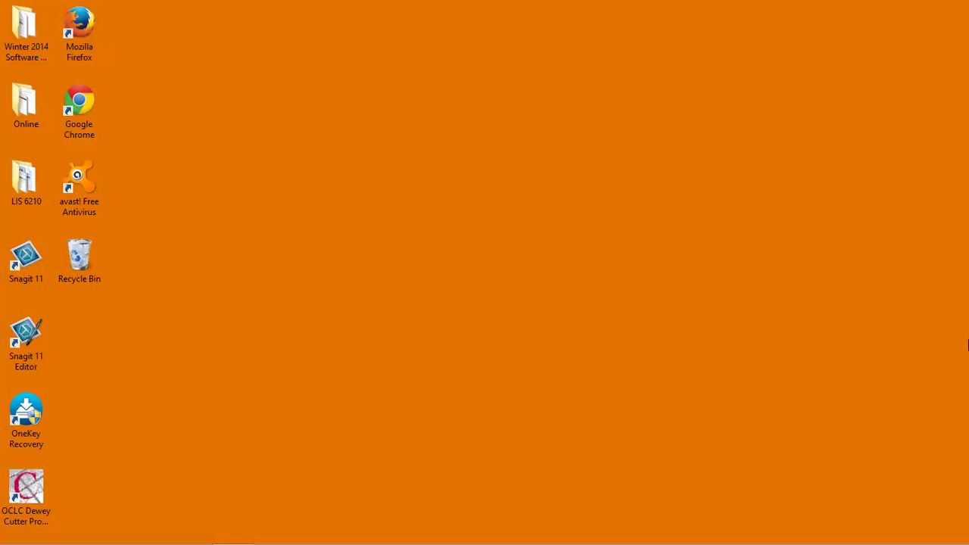
Reopen the PC settings and bring up the Narrator page under Ease of Access.
{"action": "mouse_move", "coordinate": [968, 345]}
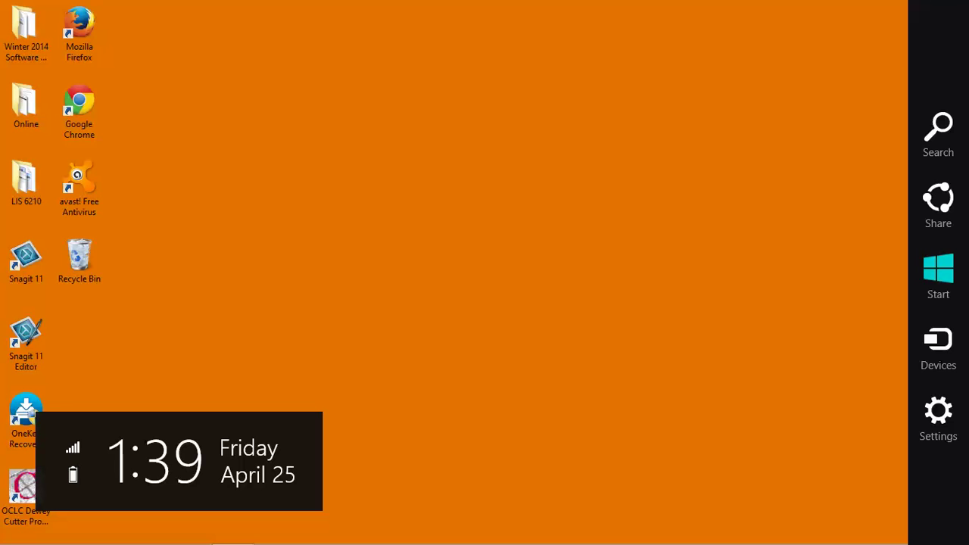
{"action": "left_click", "coordinate": [943, 418]}
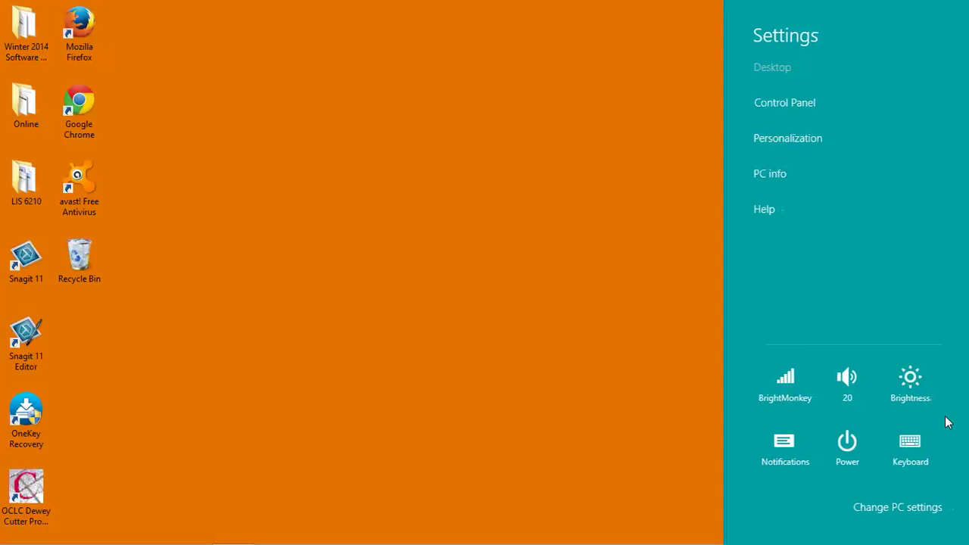
{"action": "left_click", "coordinate": [903, 506]}
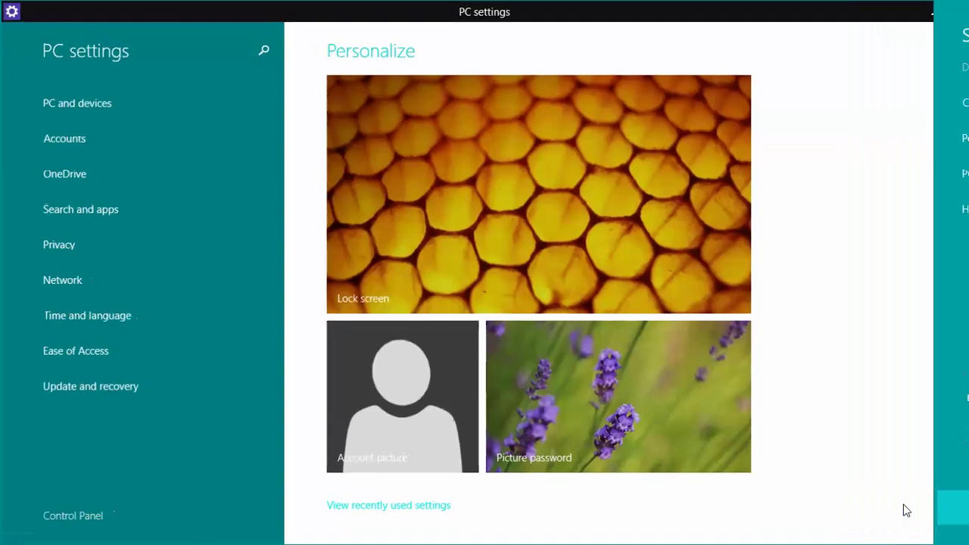
{"action": "left_click", "coordinate": [44, 358]}
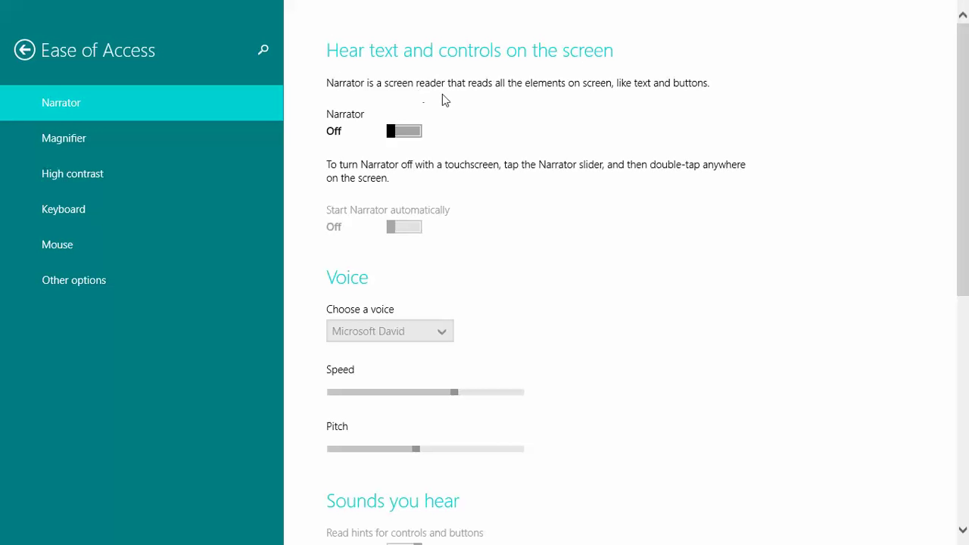
Switch Narrator on briefly and turn it back off.
{"action": "left_click_drag", "start_coordinate": [968, 116], "coordinate": [960, 81]}
{"action": "left_click_drag", "start_coordinate": [394, 134], "coordinate": [430, 140]}
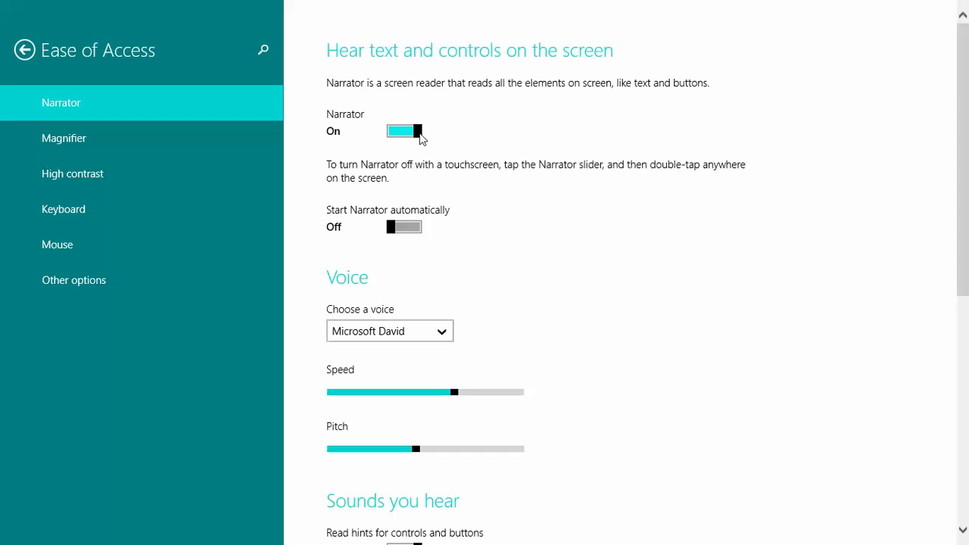
{"action": "left_click", "coordinate": [420, 135]}
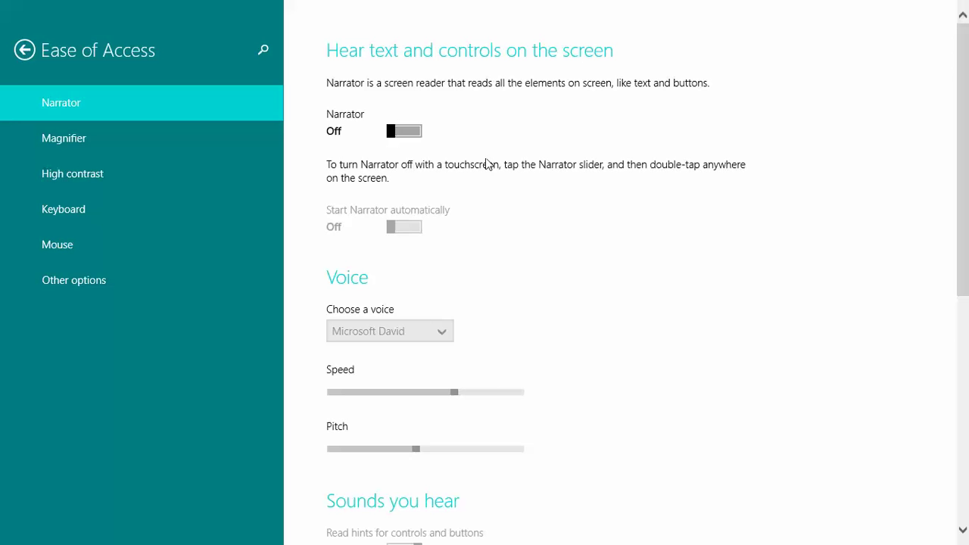
Look over the further Narrator options and turn Narrator on.
{"action": "scroll", "coordinate": [780, 168], "scroll_direction": "down", "scroll_amount": 3}
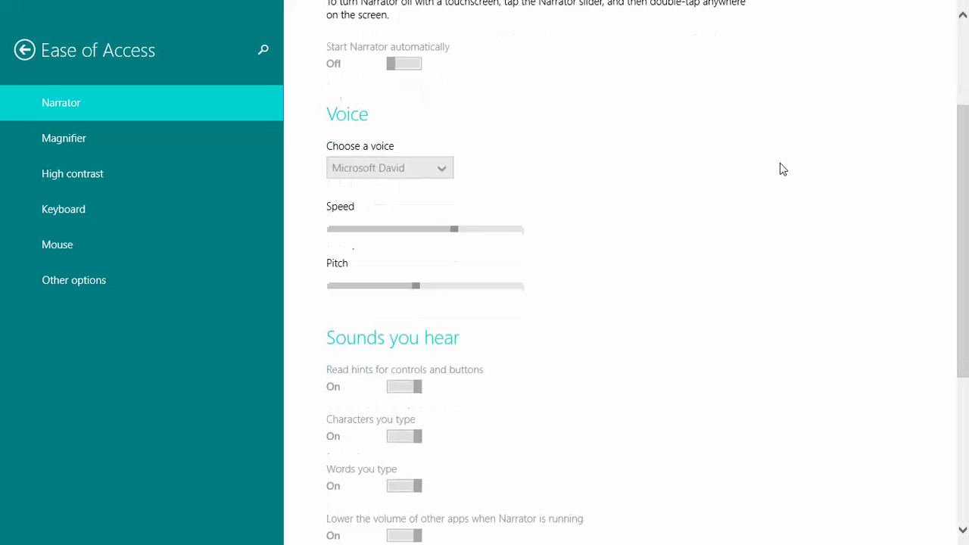
{"action": "scroll", "coordinate": [780, 169], "scroll_direction": "up", "scroll_amount": 3}
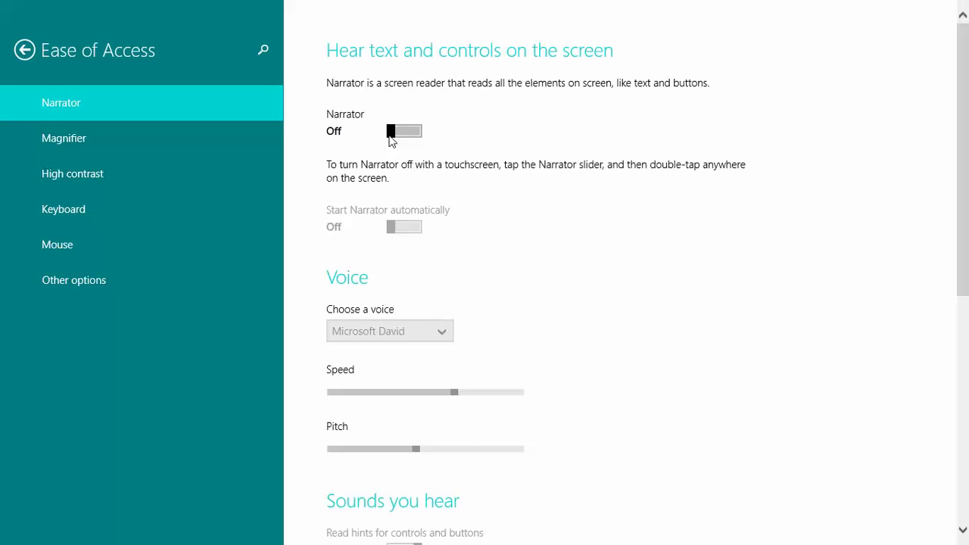
{"action": "left_click_drag", "start_coordinate": [390, 136], "coordinate": [440, 141]}
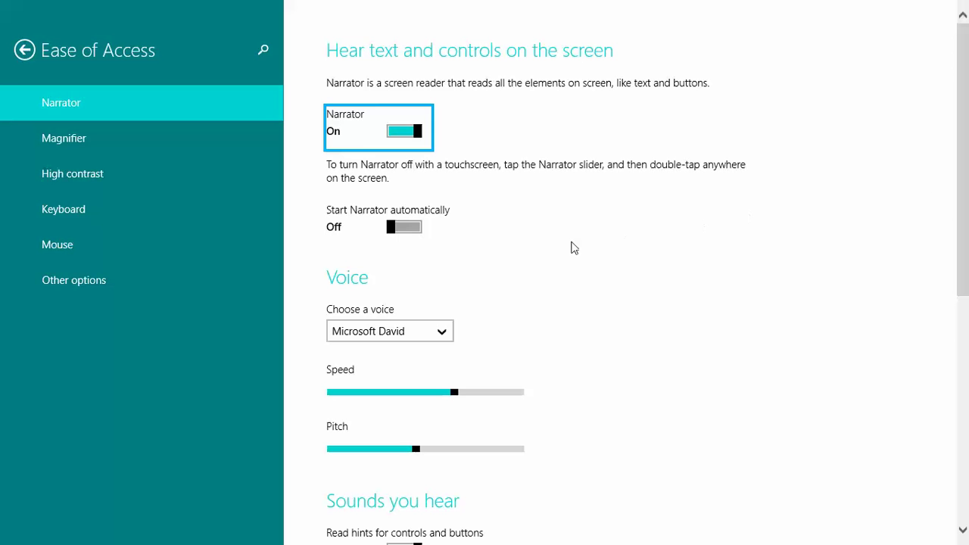
Try the Microsoft Hazel and Microsoft Zira voices for Narrator, and switch the voice back to Microsoft David.
{"action": "left_click", "coordinate": [445, 331]}
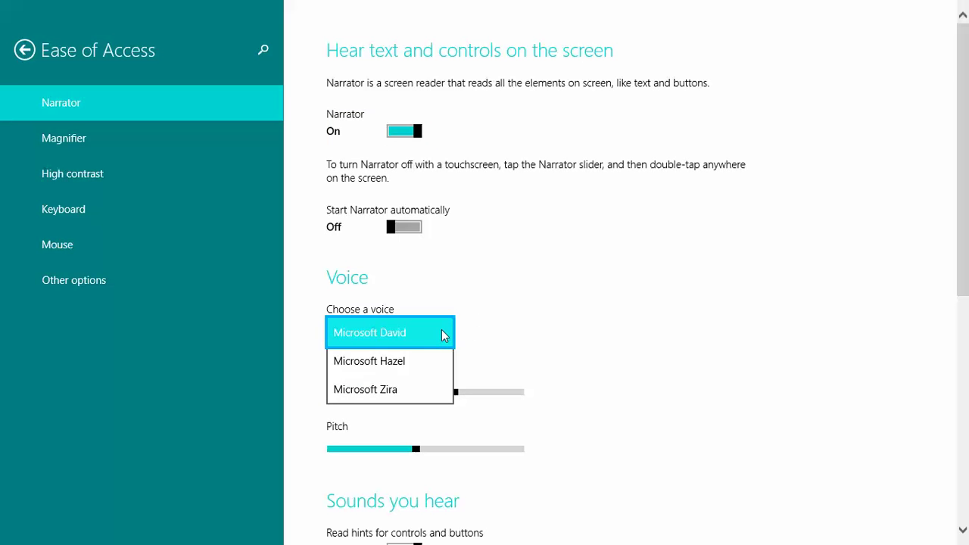
{"action": "left_click", "coordinate": [359, 363]}
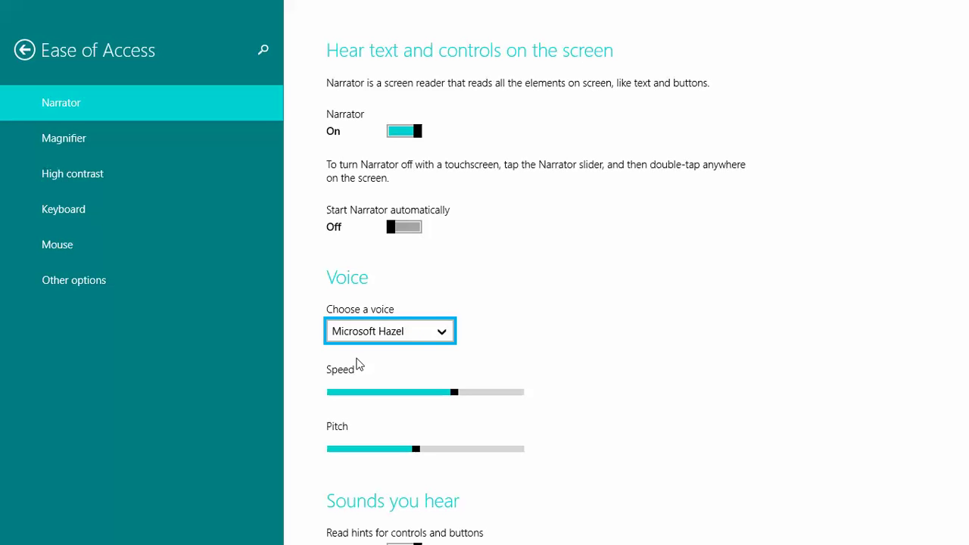
{"action": "left_click", "coordinate": [443, 339]}
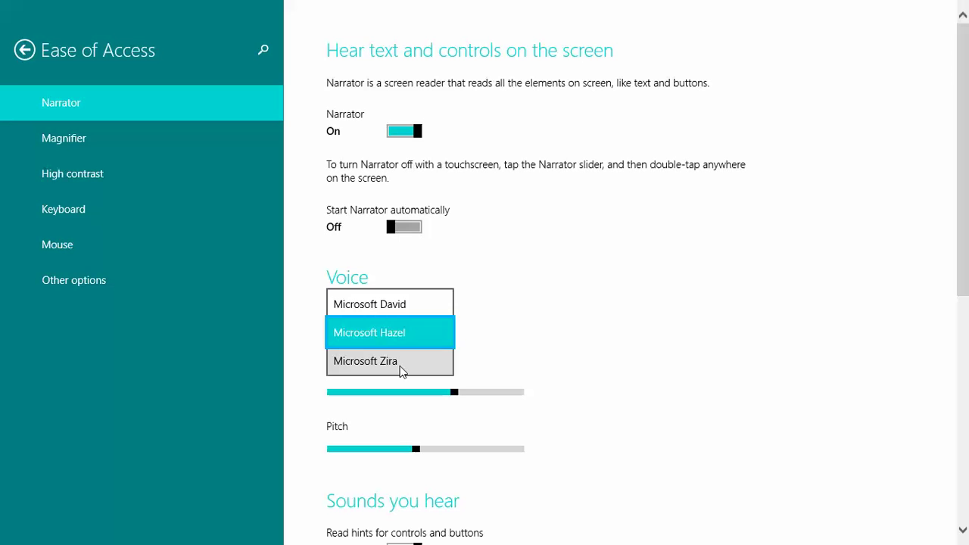
{"action": "left_click", "coordinate": [402, 371]}
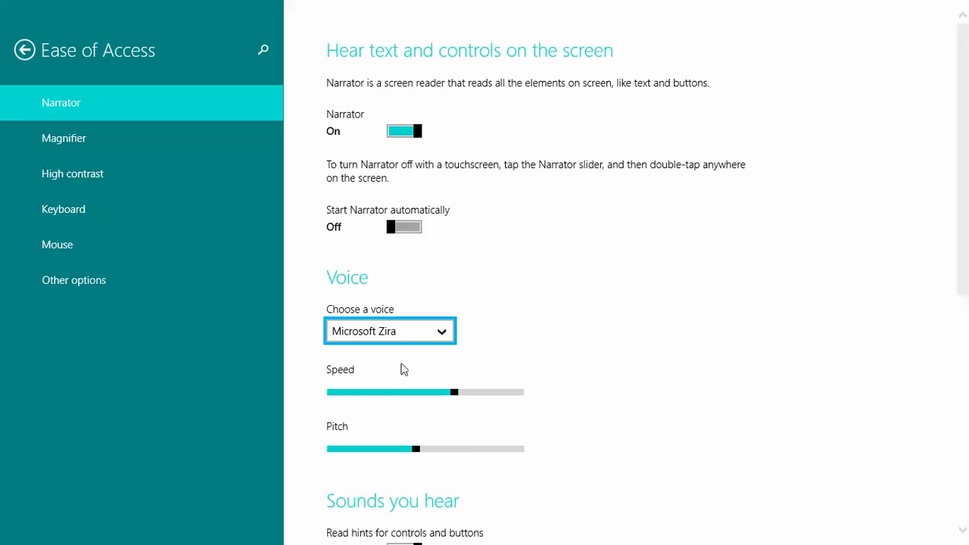
{"action": "left_click", "coordinate": [443, 339]}
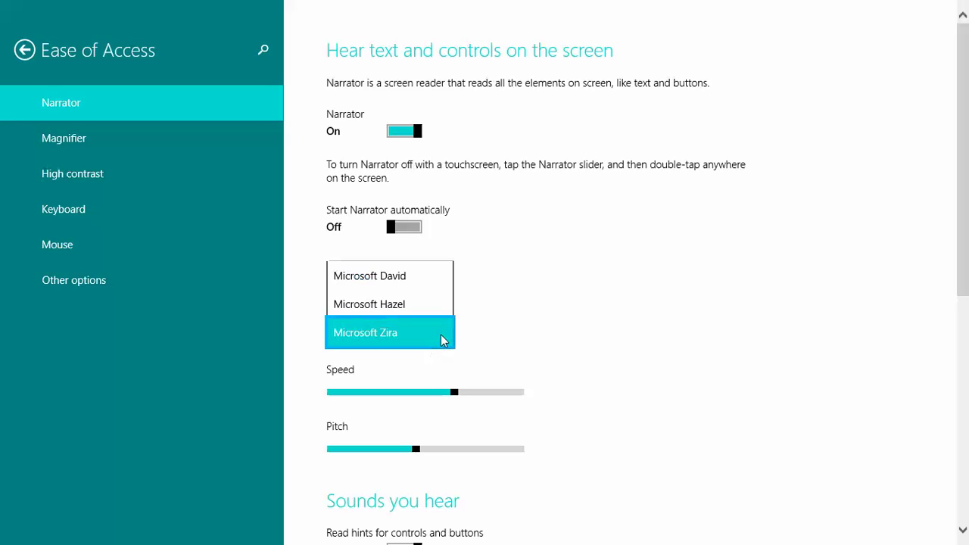
{"action": "left_click", "coordinate": [415, 277]}
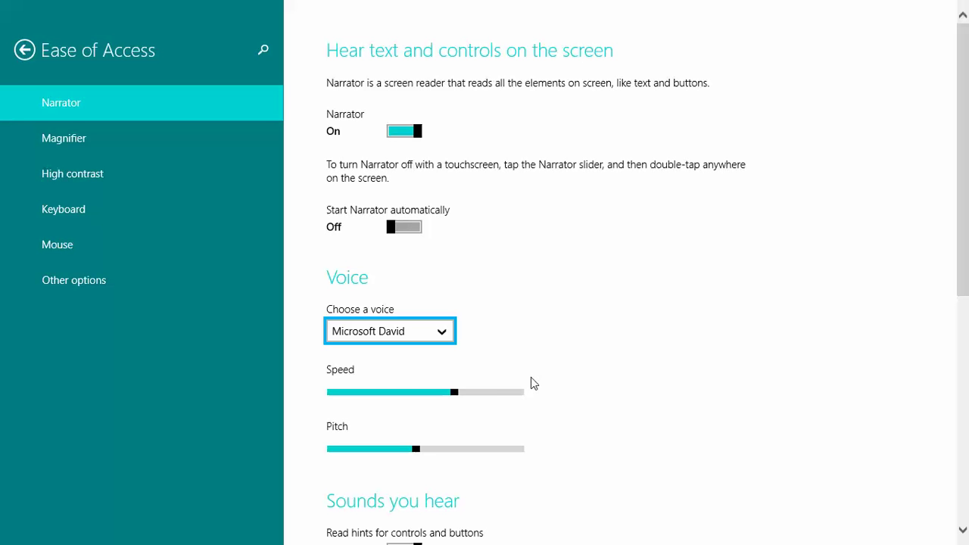
Lower the Narrator voice's speed in two stages to about a third of the slider's range.
{"action": "left_click", "coordinate": [459, 393]}
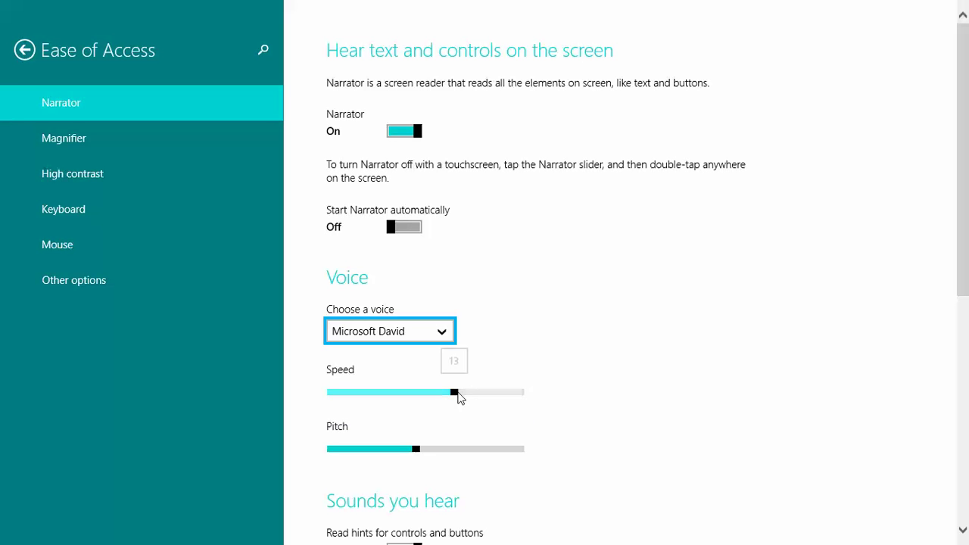
{"action": "left_click_drag", "start_coordinate": [461, 394], "coordinate": [439, 394]}
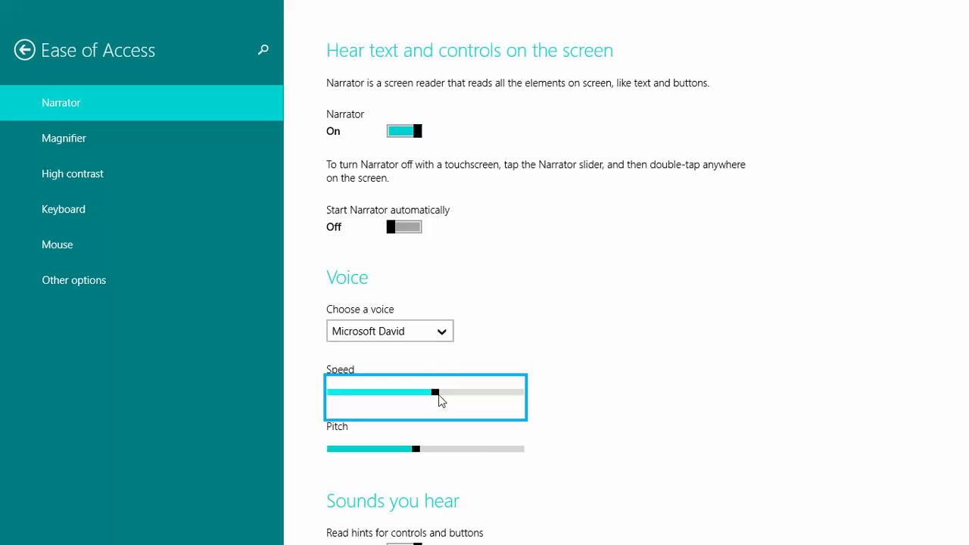
{"action": "left_click", "coordinate": [442, 399]}
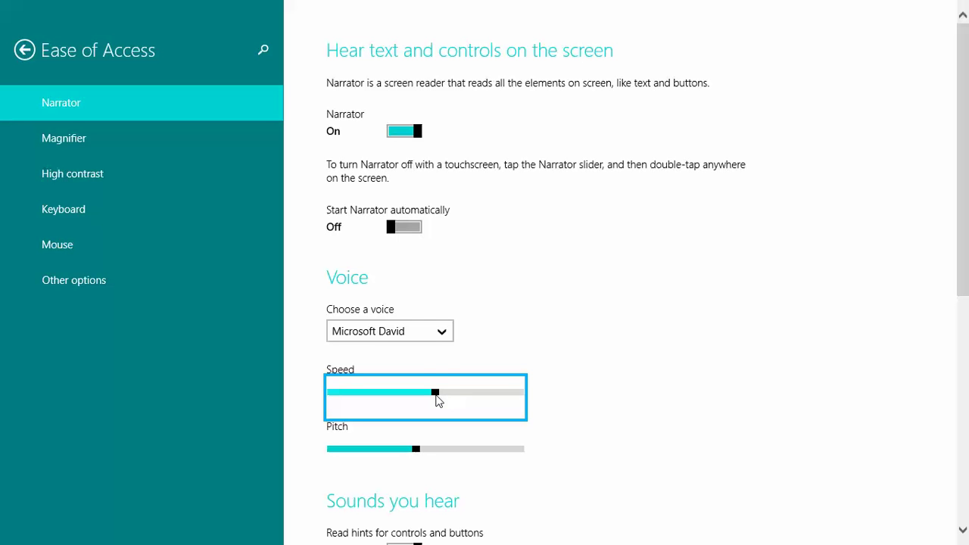
{"action": "left_click_drag", "start_coordinate": [438, 400], "coordinate": [396, 399]}
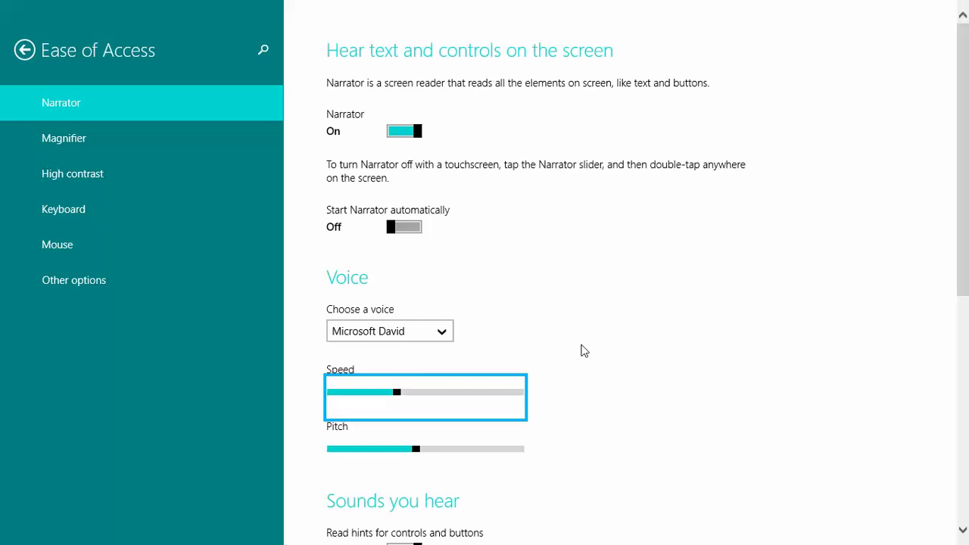
Raise the Narrator voice's pitch to about five sixths of the slider's range and turn Narrator off.
{"action": "key", "text": "shift+Tab"}
{"action": "key", "text": "shift+Tab"}
{"action": "key", "text": "shift+Tab"}
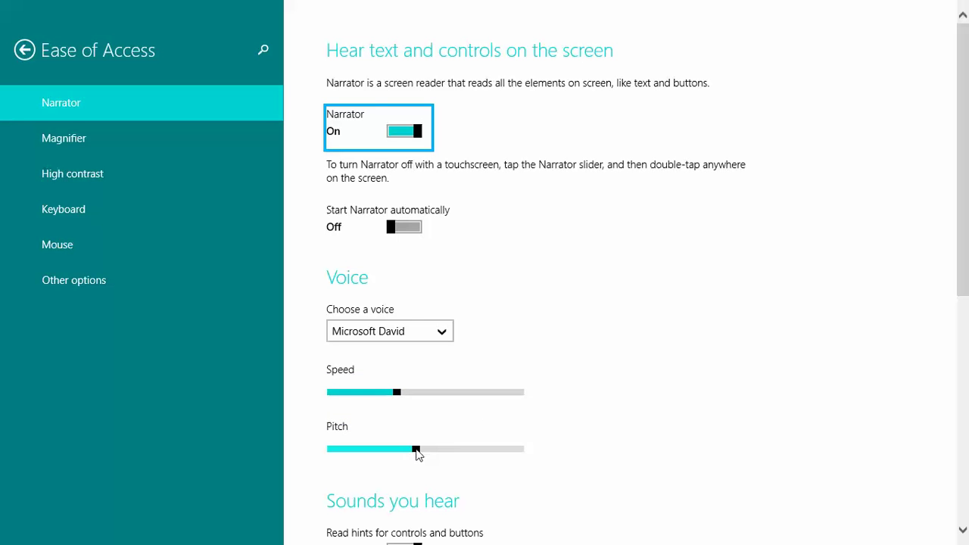
{"action": "left_click_drag", "start_coordinate": [417, 453], "coordinate": [496, 452]}
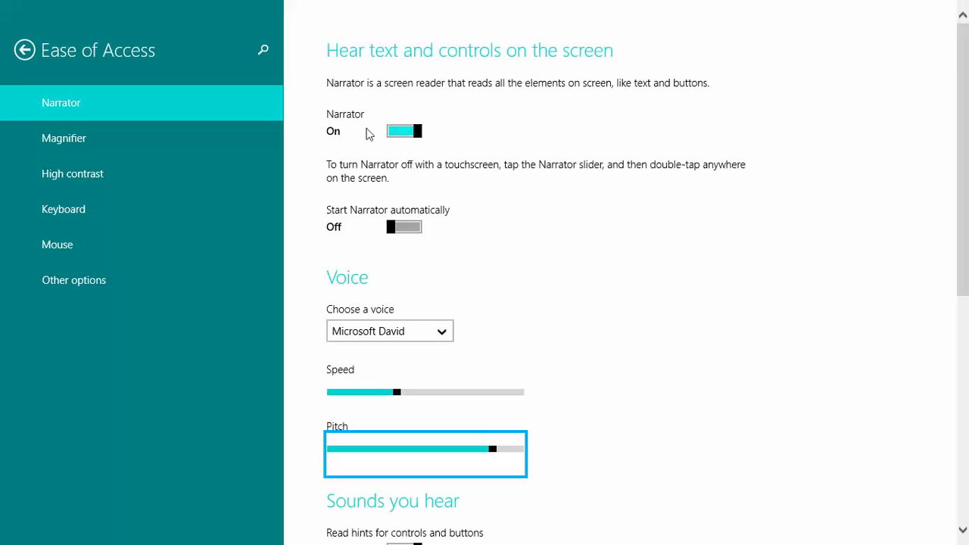
{"action": "left_click", "coordinate": [416, 138]}
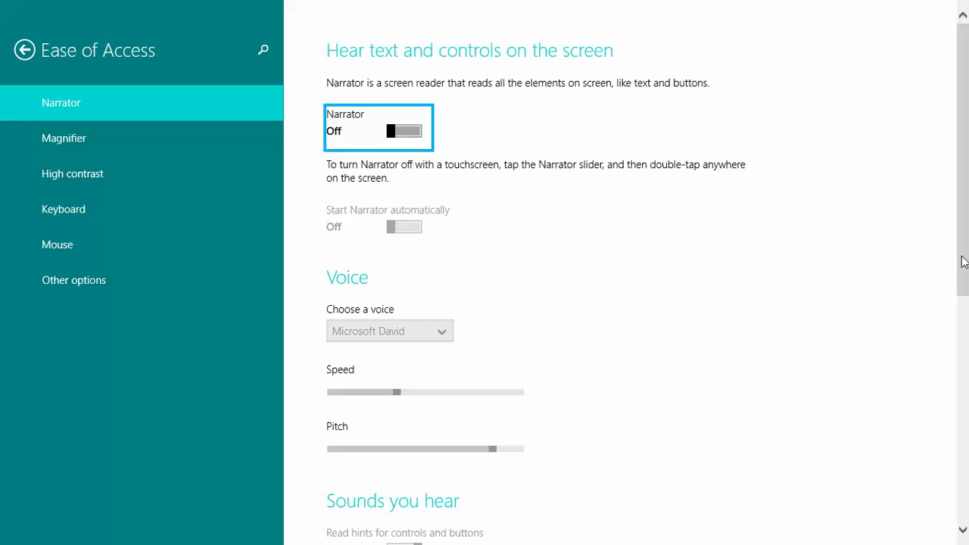
Turn Narrator back on and raise its voice speed to slightly above the middle of the slider's range.
{"action": "mouse_move", "coordinate": [963, 260]}
{"action": "left_mouse_down"}
{"action": "mouse_move", "coordinate": [952, 373]}
{"action": "mouse_move", "coordinate": [954, 277]}
{"action": "left_mouse_up"}
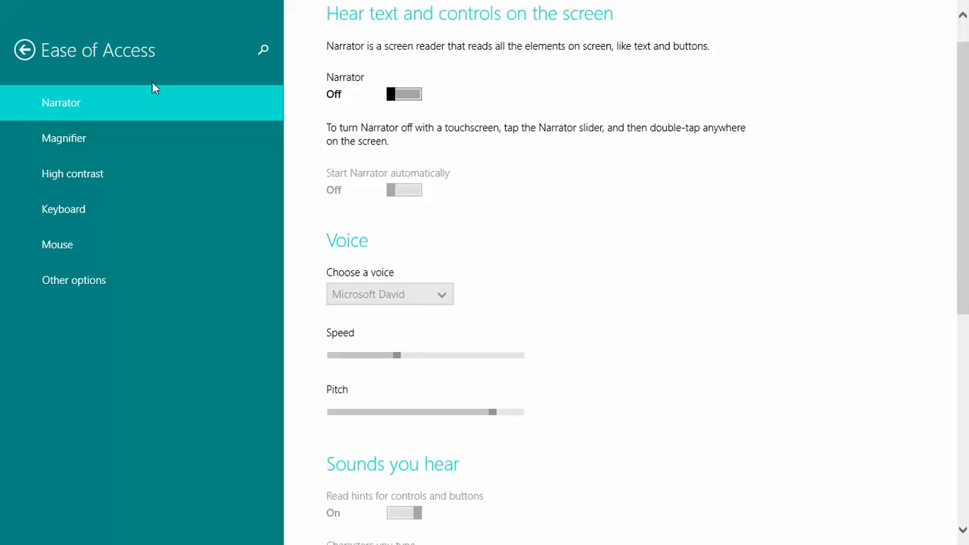
{"action": "left_click_drag", "start_coordinate": [401, 103], "coordinate": [428, 104]}
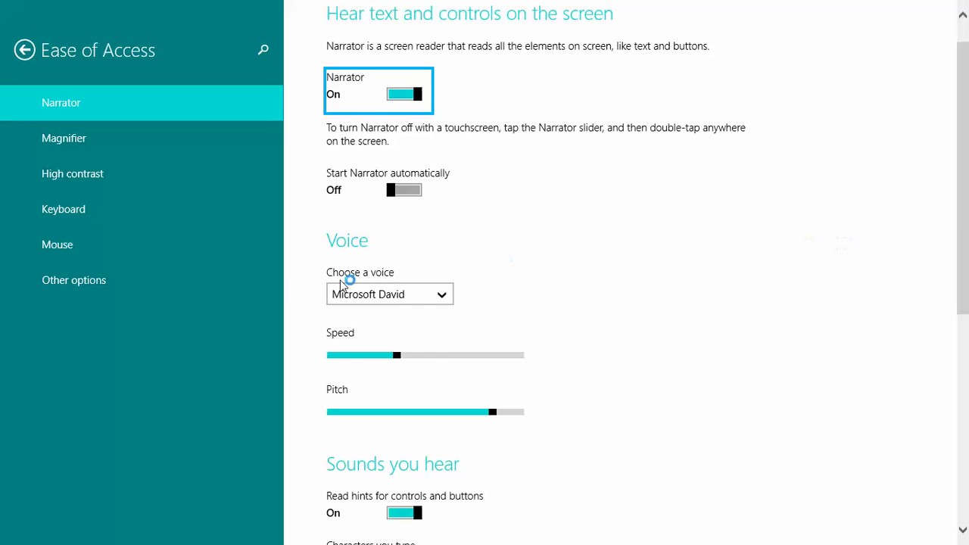
{"action": "left_click_drag", "start_coordinate": [411, 353], "coordinate": [436, 355]}
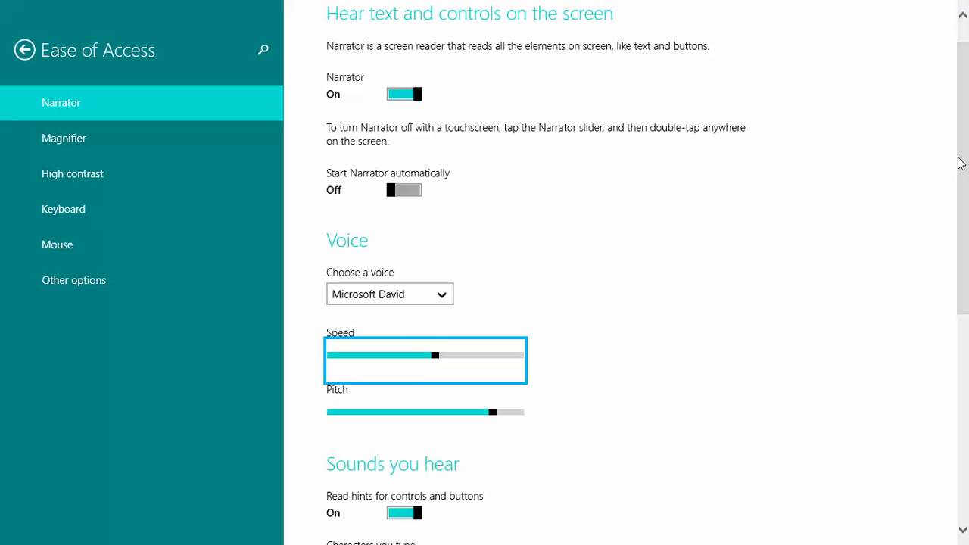
Look over Narrator's sound, cursor and key options, and turn Narrator off.
{"action": "key", "text": "Tab"}
{"action": "key", "text": "Tab"}
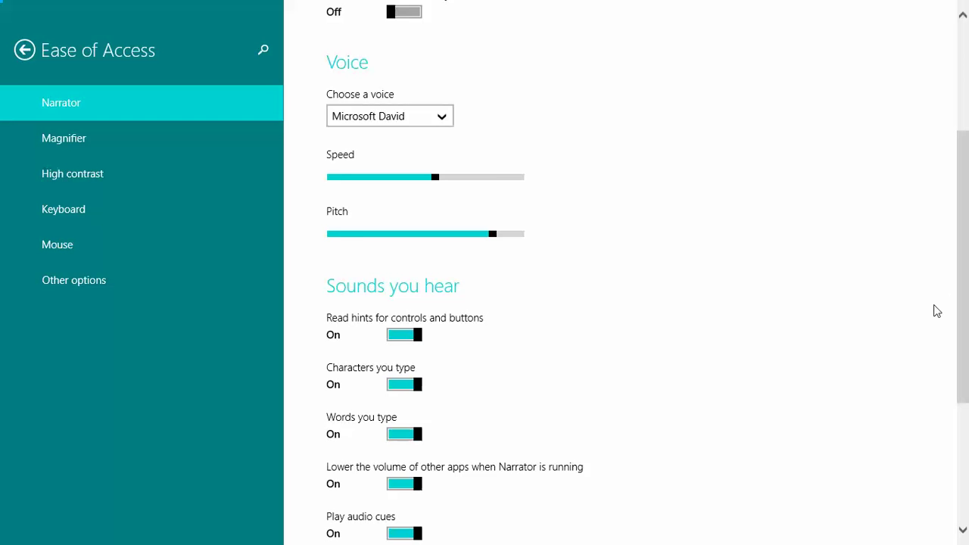
{"action": "left_click_drag", "start_coordinate": [963, 276], "coordinate": [961, 418]}
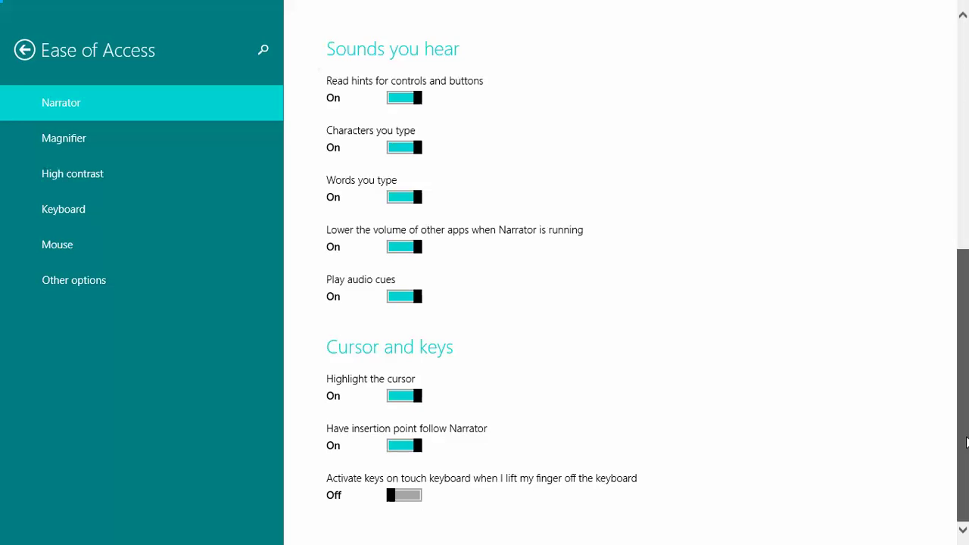
{"action": "scroll", "coordinate": [953, 393], "scroll_direction": "up", "scroll_amount": 6}
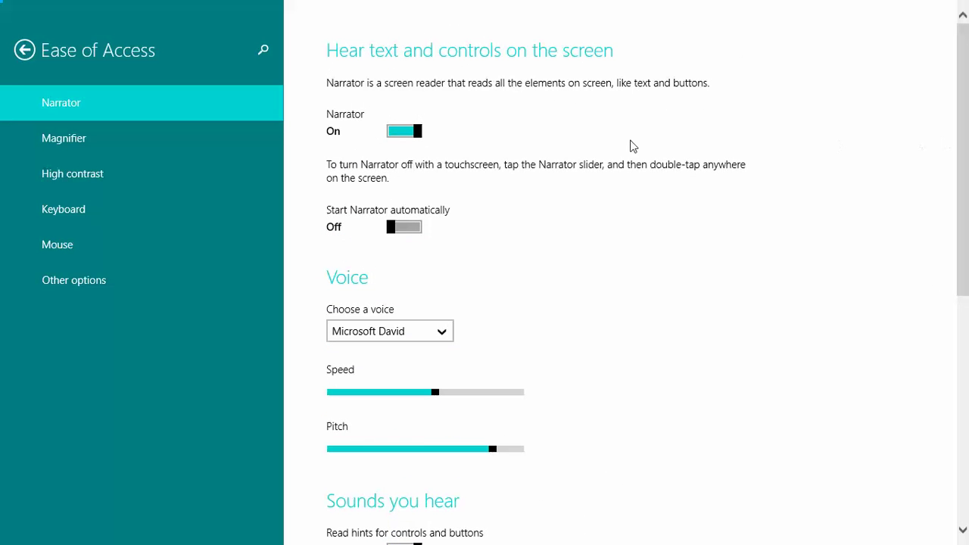
{"action": "left_click_drag", "start_coordinate": [423, 138], "coordinate": [398, 137]}
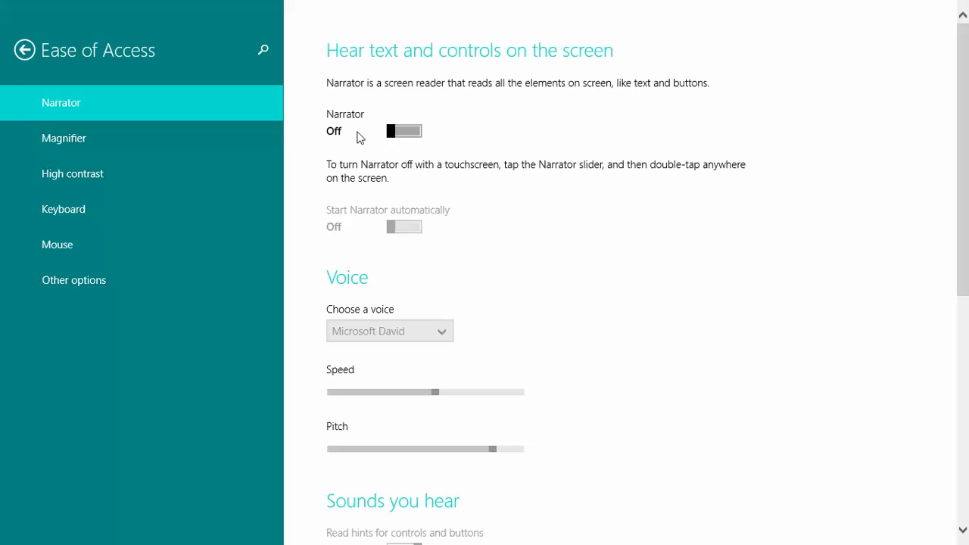
Show the Magnifier settings, switch Magnifier on briefly and turn it back off.
{"action": "left_click", "coordinate": [37, 143]}
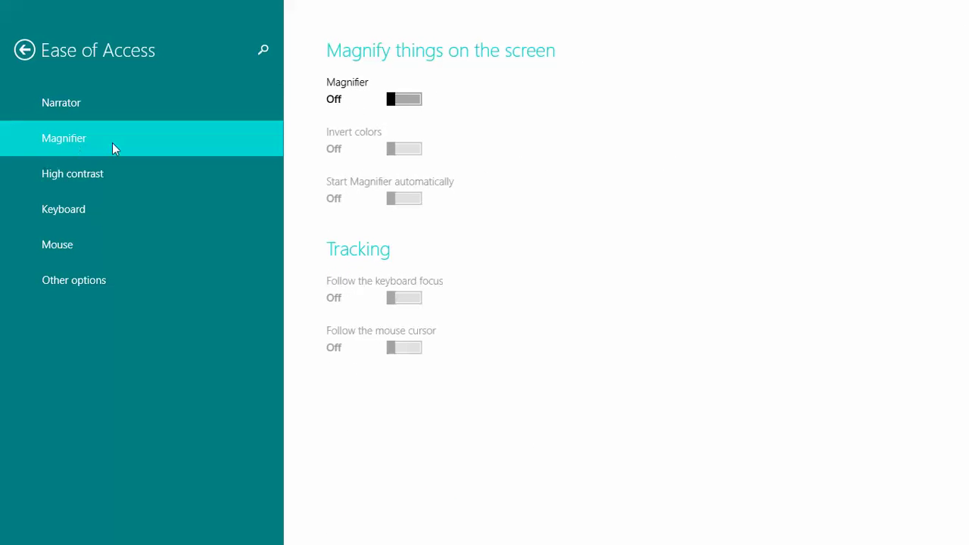
{"action": "left_click", "coordinate": [392, 103]}
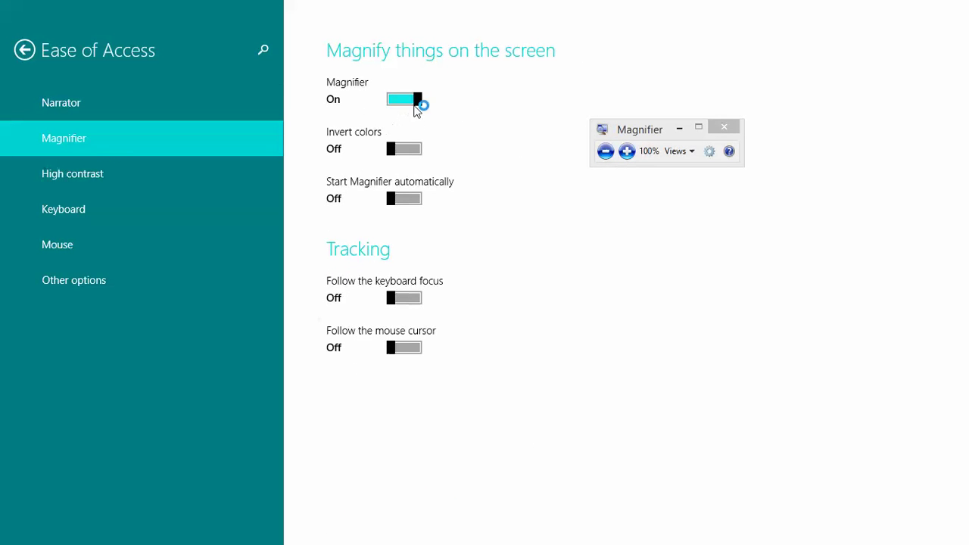
{"action": "left_click_drag", "start_coordinate": [419, 101], "coordinate": [371, 101]}
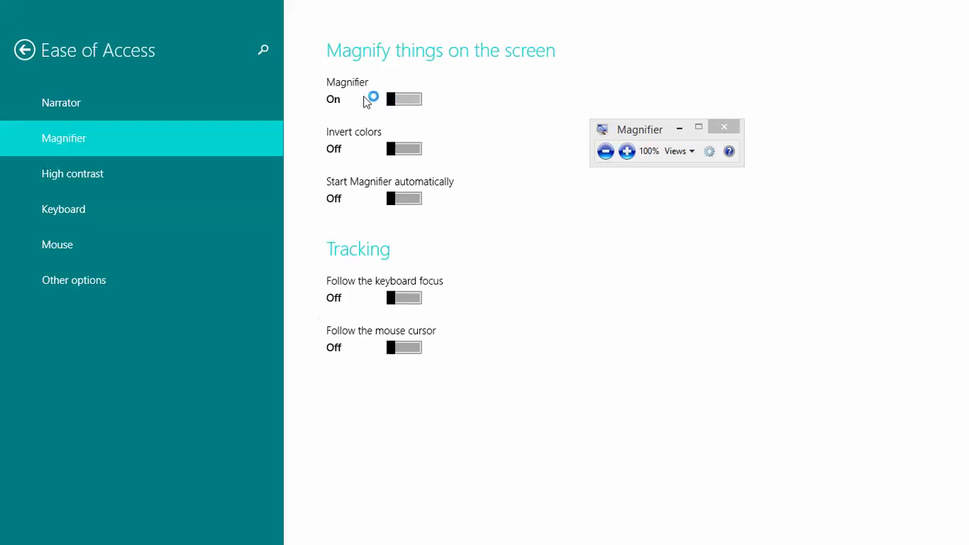
Preview the High Contrast #1 theme in the high contrast settings and set the theme choice back to None.
{"action": "left_click", "coordinate": [64, 173]}
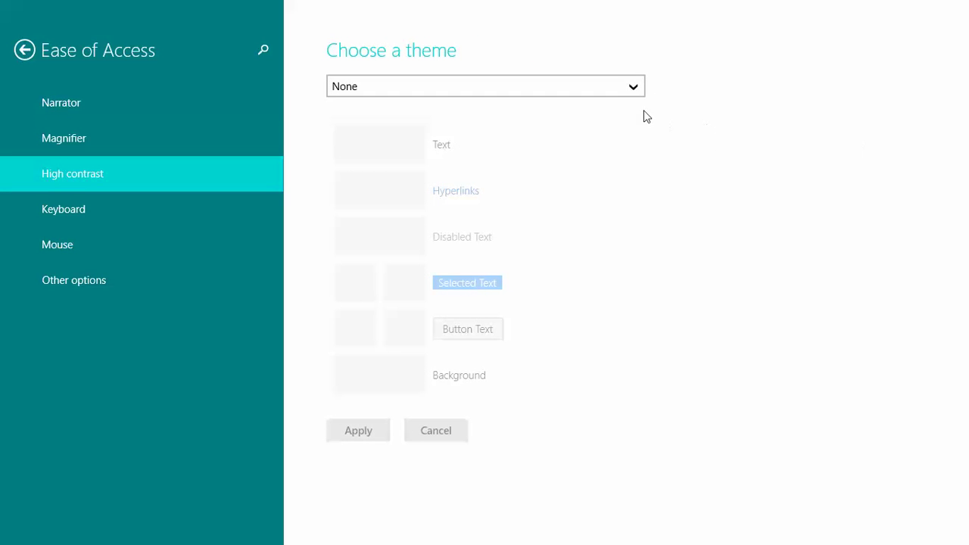
{"action": "left_click", "coordinate": [642, 90]}
{"action": "left_click", "coordinate": [475, 117]}
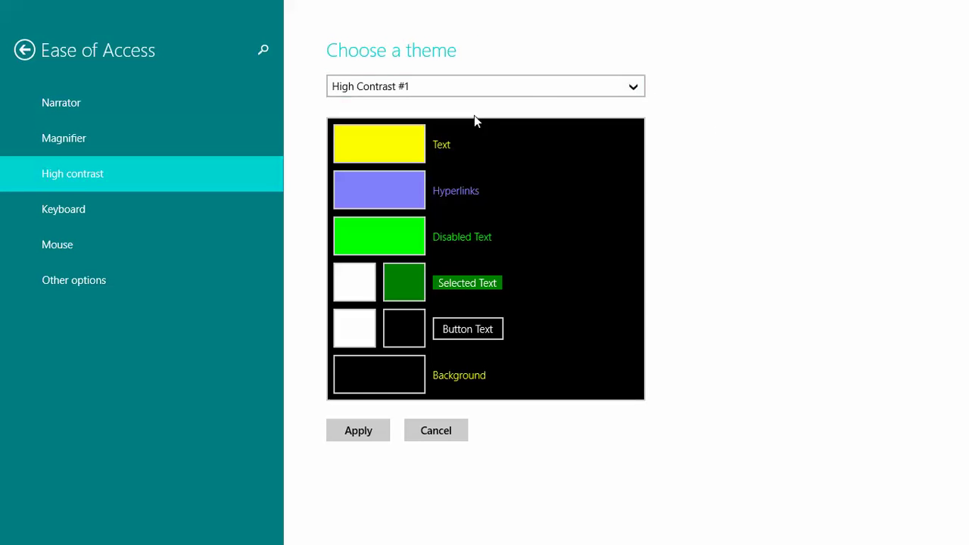
{"action": "left_click", "coordinate": [643, 90]}
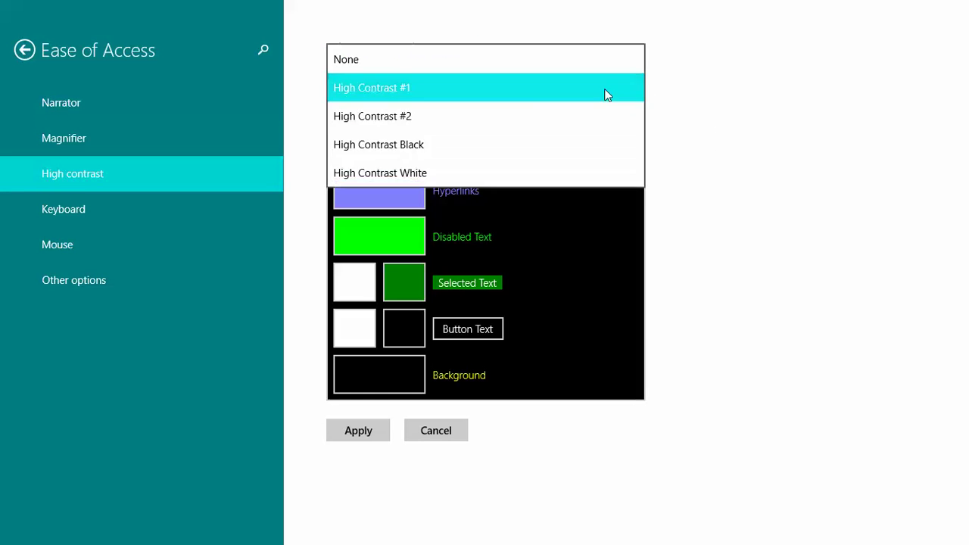
{"action": "left_click", "coordinate": [401, 65]}
Show the keyboard settings, switch the On-Screen Keyboard on briefly and turn it back off.
{"action": "left_click", "coordinate": [86, 209]}
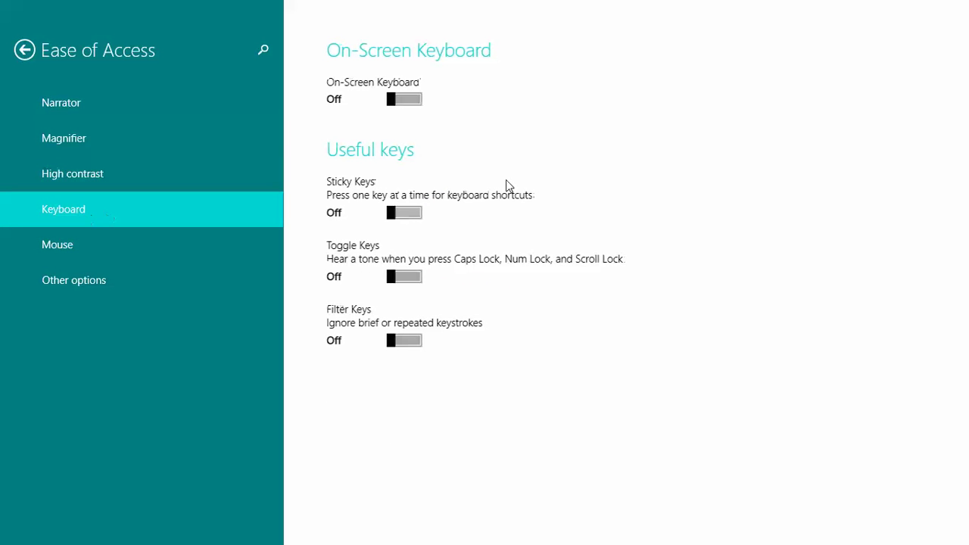
{"action": "left_click", "coordinate": [415, 100]}
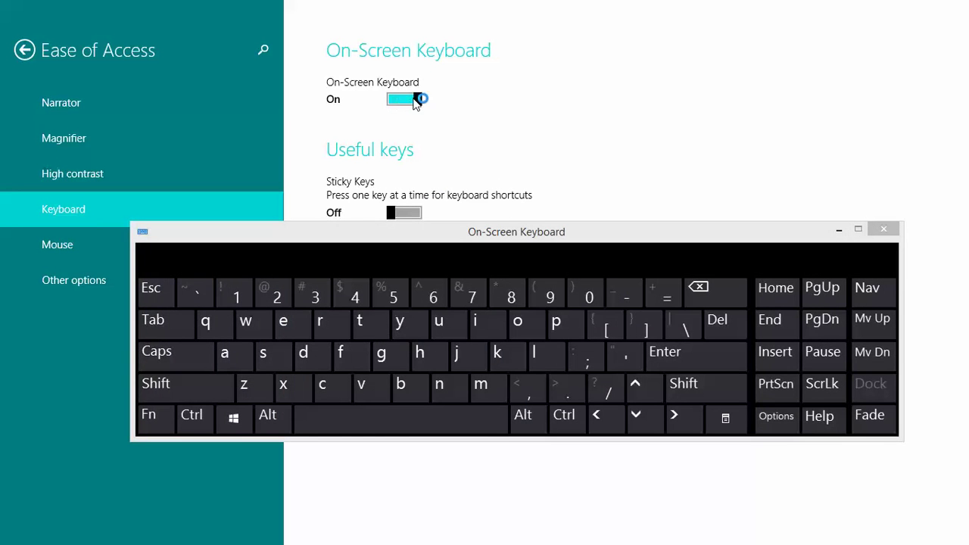
{"action": "left_click", "coordinate": [416, 98]}
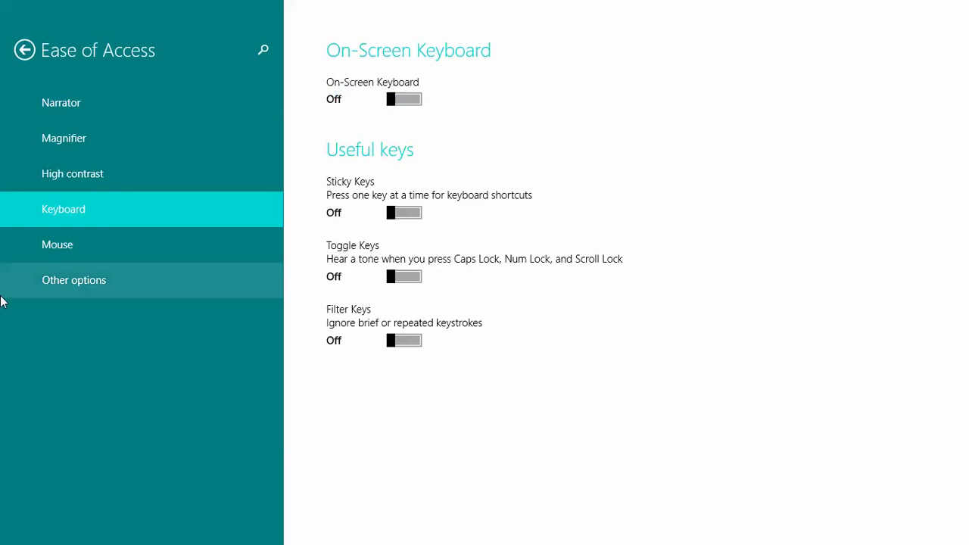
Look over the mouse pointer settings and the other visual and touch options, and return to the Narrator settings.
{"action": "left_click", "coordinate": [54, 243]}
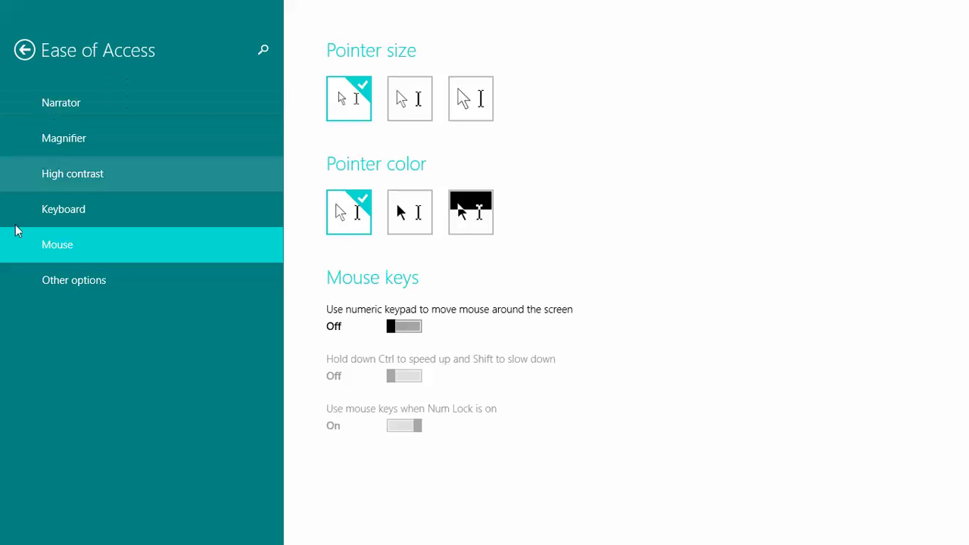
{"action": "left_click", "coordinate": [89, 274]}
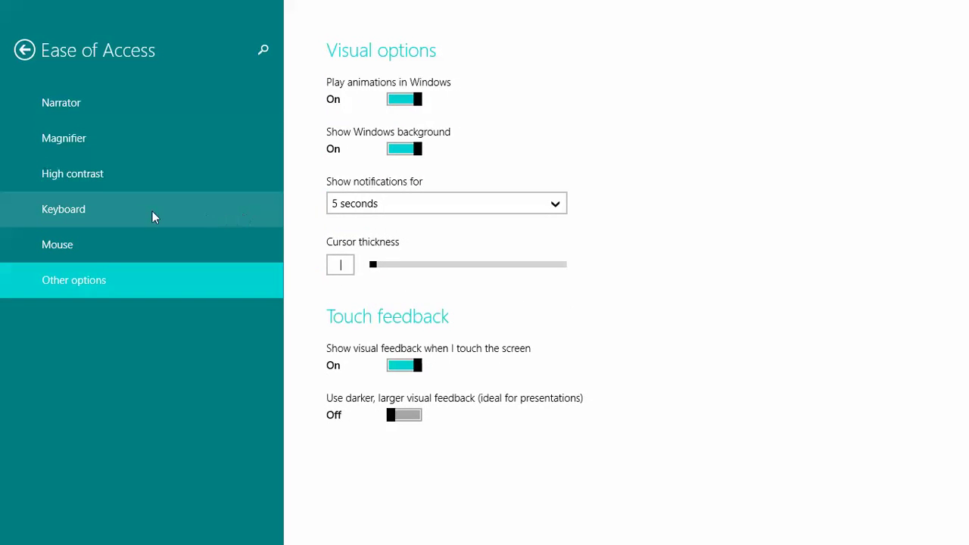
{"action": "left_click", "coordinate": [97, 118]}
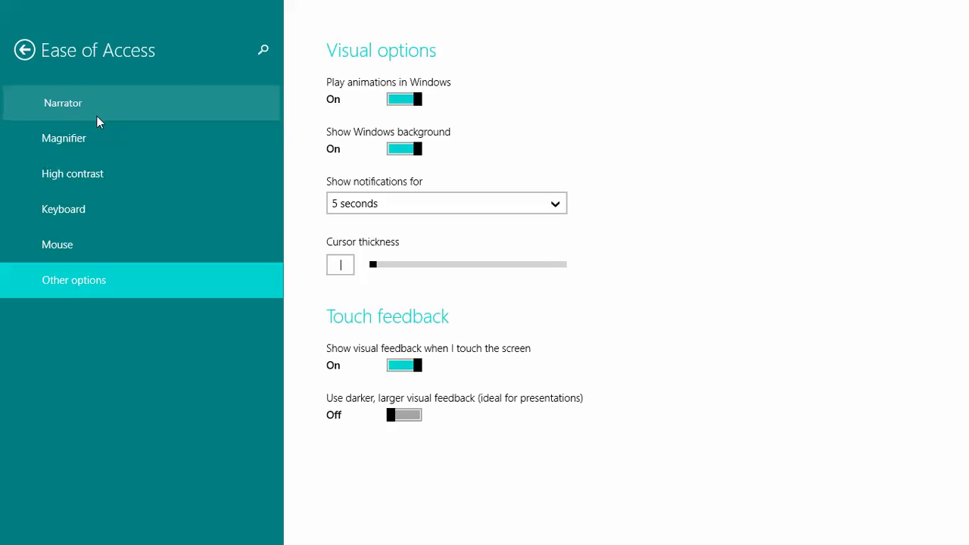